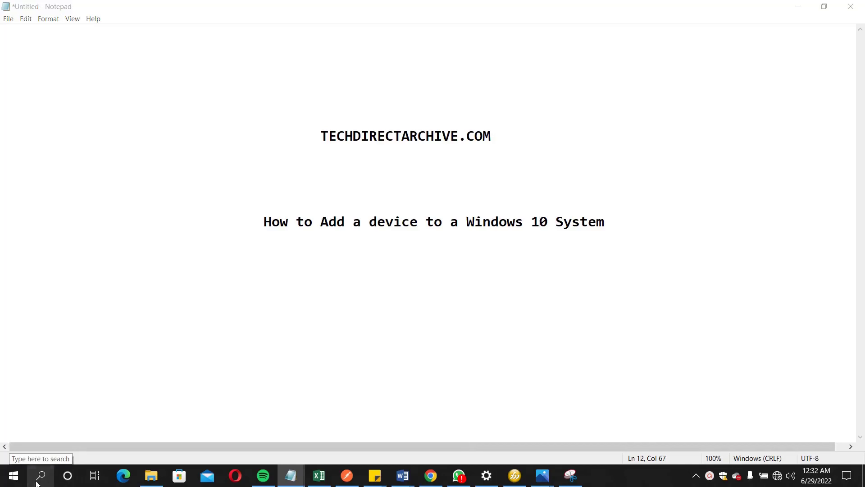
Step: Search Windows for 'setting' and launch the Settings app from Best match
{"action": "left_click", "coordinate": [40, 476]}
{"action": "type", "text": "se"}
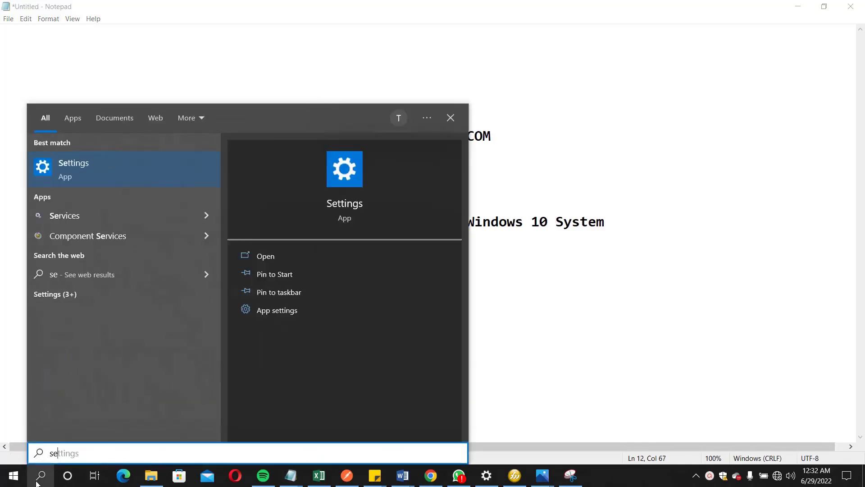
{"action": "type", "text": "tting"}
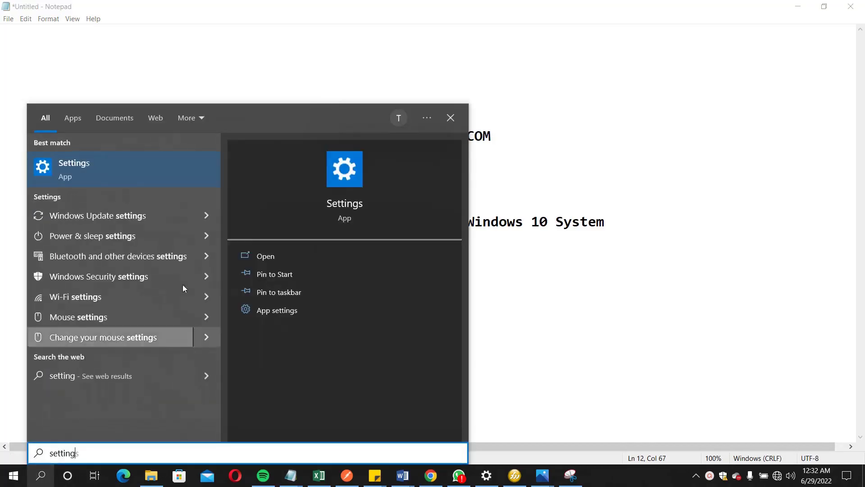
{"action": "left_click", "coordinate": [349, 205]}
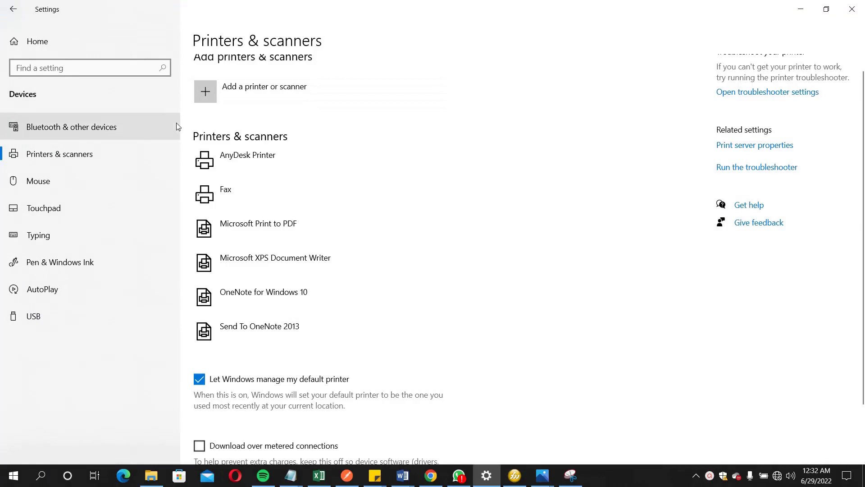
Step: Return to Settings home and enter Devices, landing on Bluetooth & other devices
{"action": "left_click", "coordinate": [14, 10]}
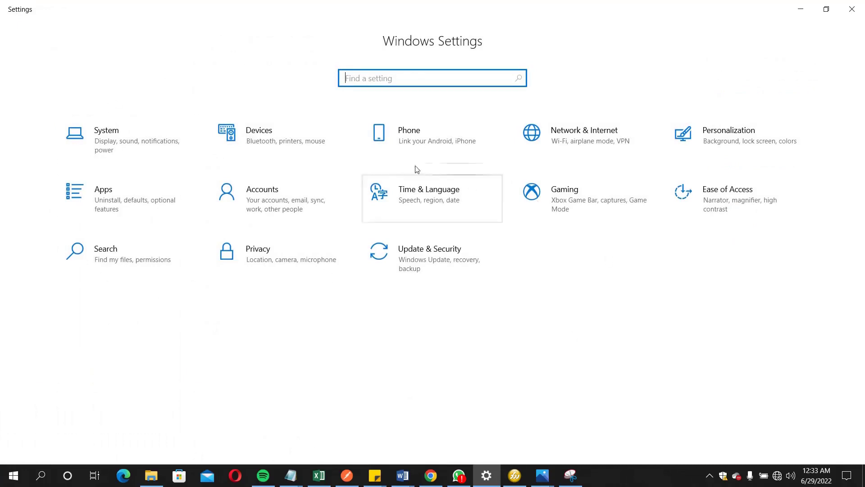
{"action": "left_click", "coordinate": [263, 143]}
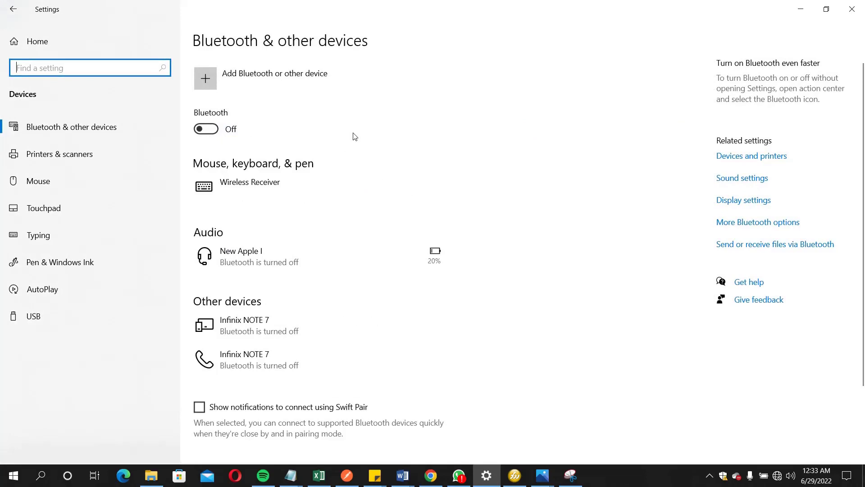
Step: Switch Bluetooth on so the PC is discoverable as 'AP-QA'
{"action": "left_click", "coordinate": [212, 131]}
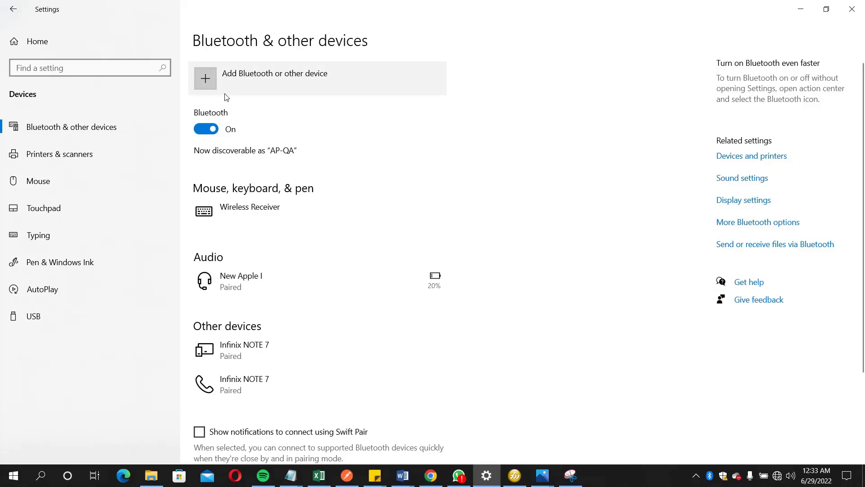
{"action": "left_click", "coordinate": [205, 80]}
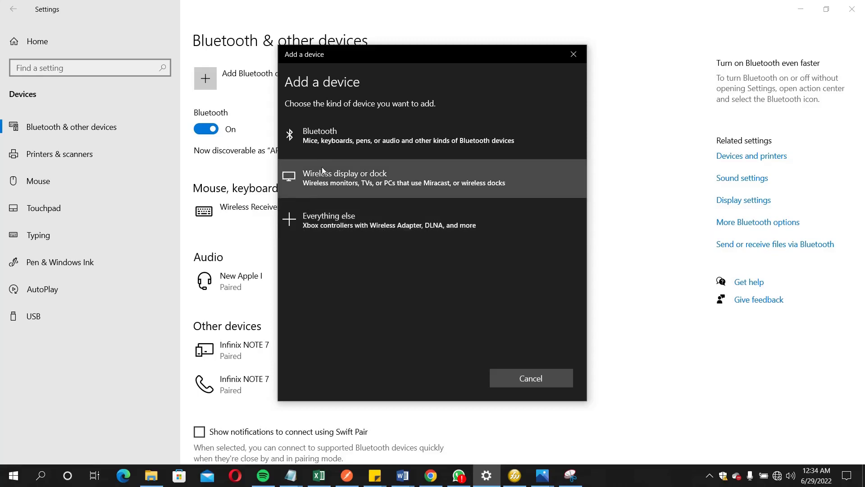
{"action": "left_click", "coordinate": [331, 154]}
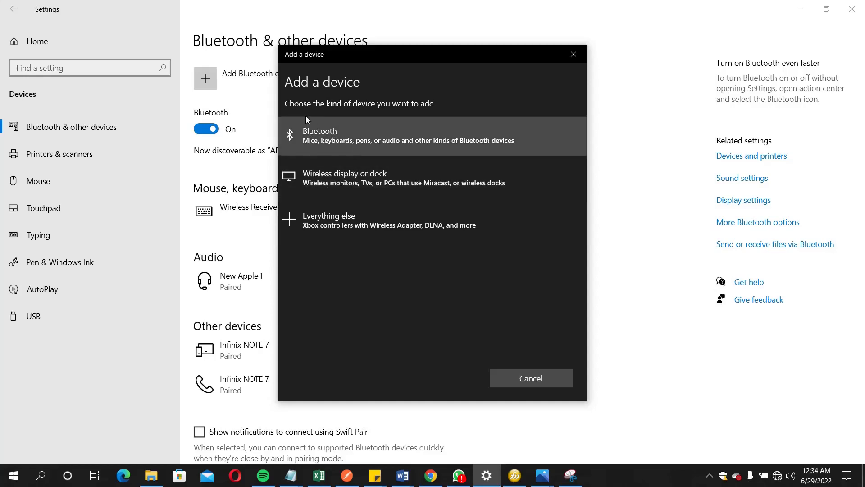
{"action": "left_click", "coordinate": [342, 143]}
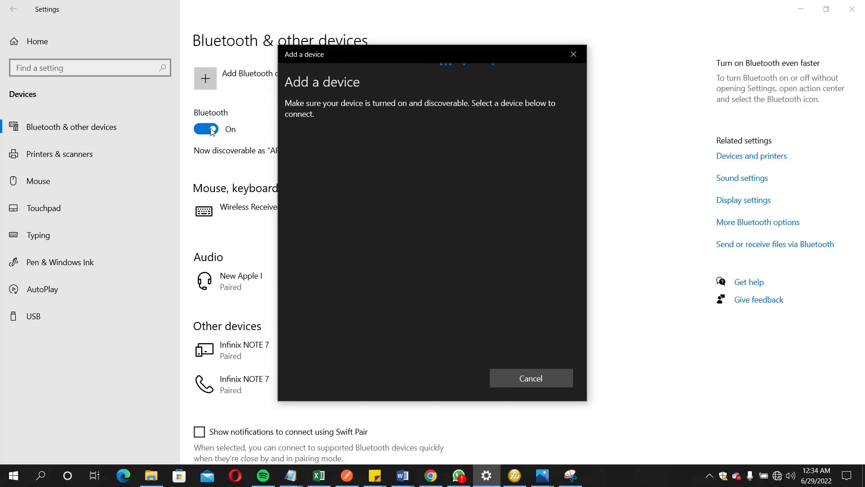
{"action": "left_click", "coordinate": [531, 378]}
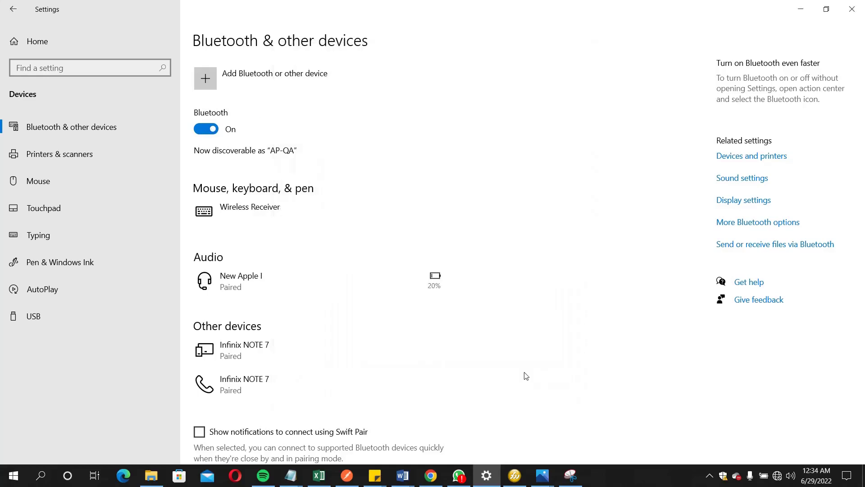
{"action": "left_click", "coordinate": [204, 135]}
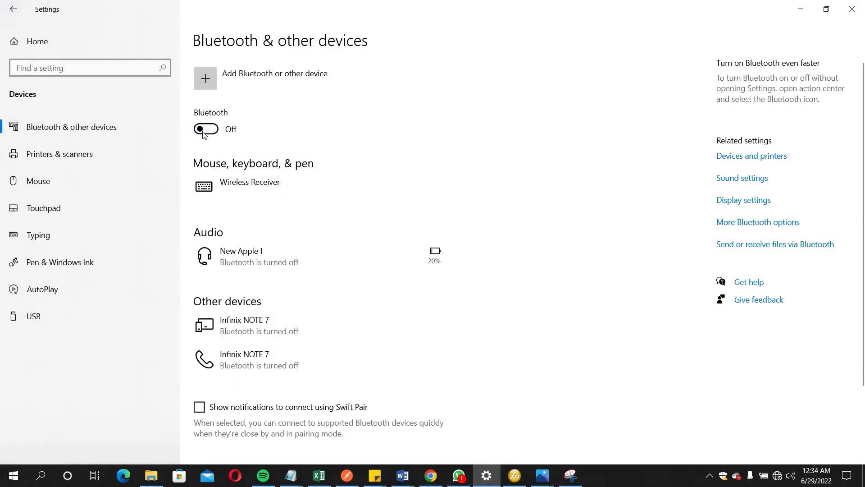
{"action": "left_click", "coordinate": [207, 85]}
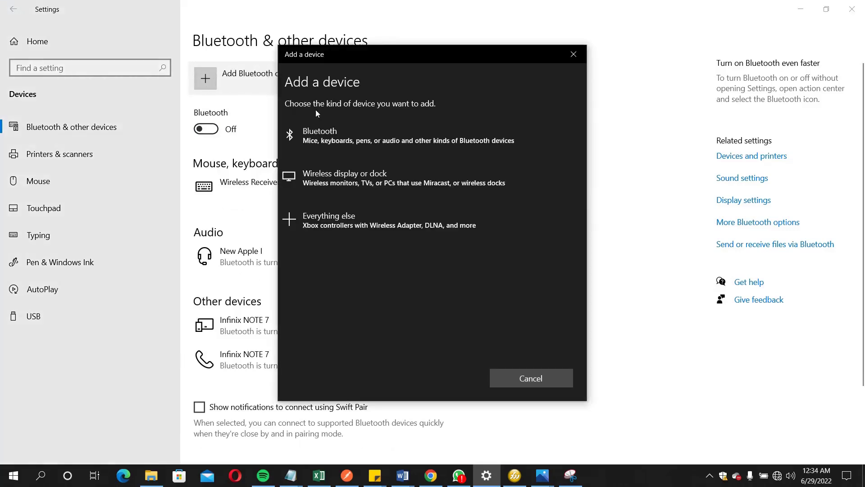
{"action": "left_click", "coordinate": [368, 141]}
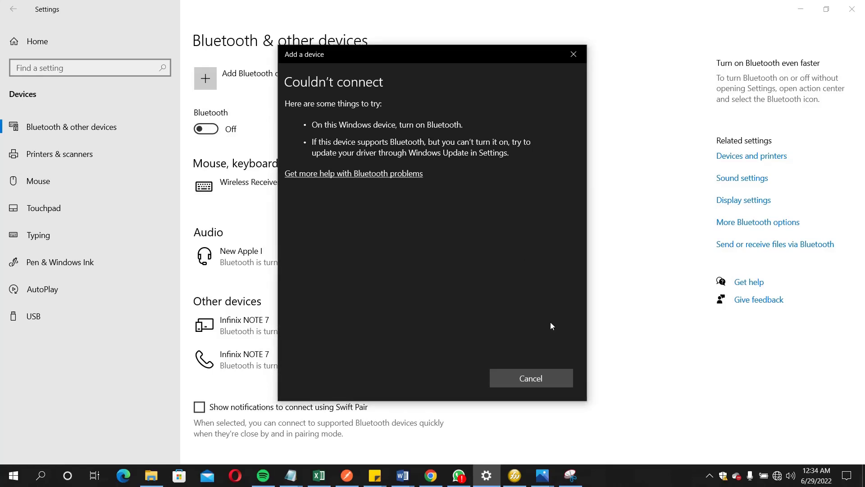
{"action": "left_click", "coordinate": [535, 379]}
{"action": "left_click", "coordinate": [206, 129]}
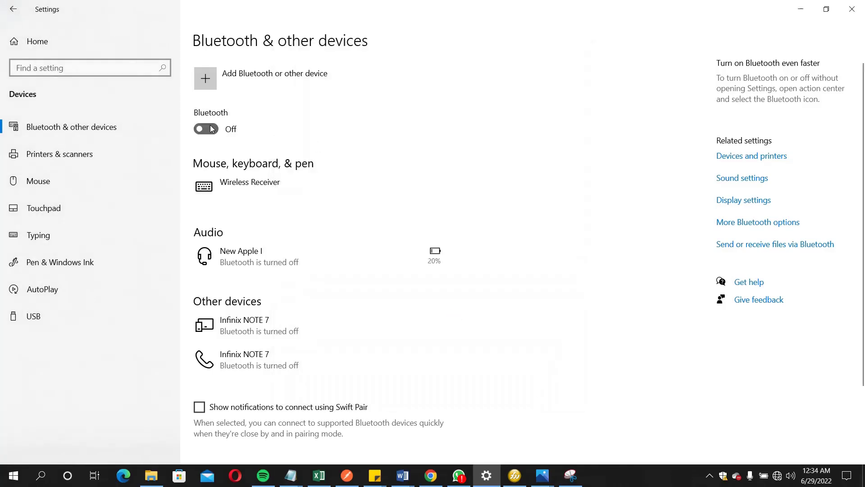
{"action": "left_click", "coordinate": [206, 77]}
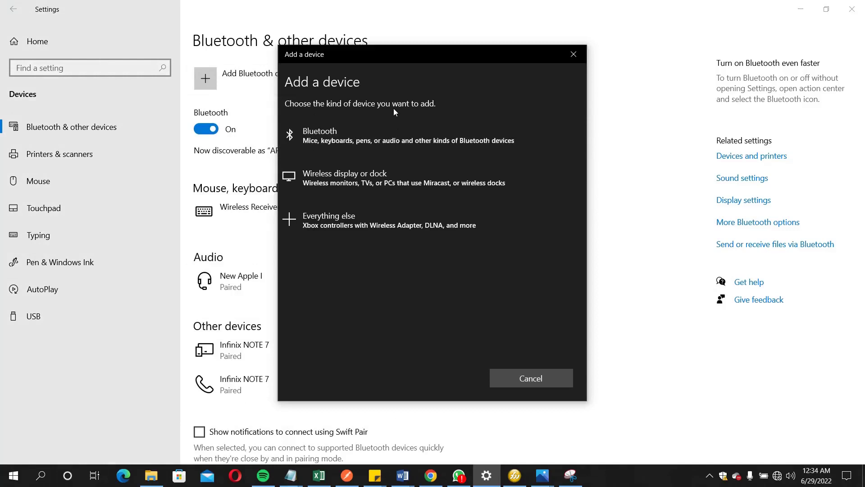
{"action": "left_click", "coordinate": [326, 176]}
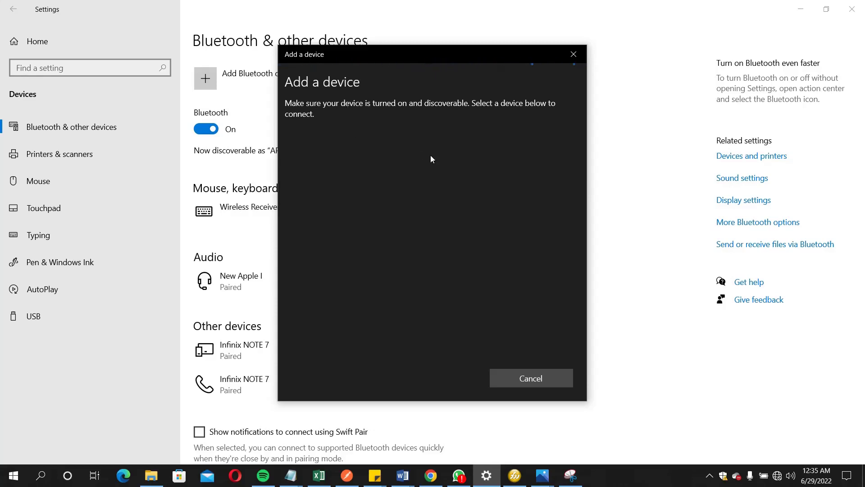
{"action": "left_click", "coordinate": [521, 377]}
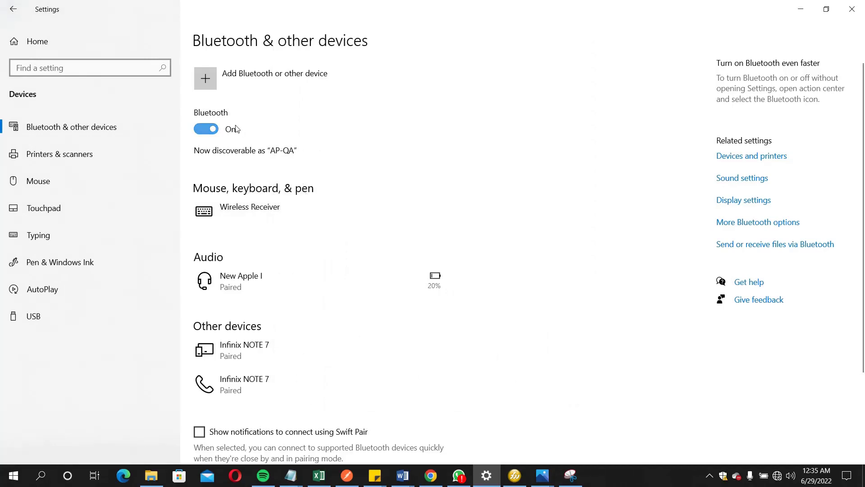
{"action": "left_click", "coordinate": [207, 129]}
Step: Re-enable Bluetooth, then start a printer and scanner search on Printers & scanners
{"action": "left_click", "coordinate": [206, 128]}
{"action": "left_click", "coordinate": [66, 147]}
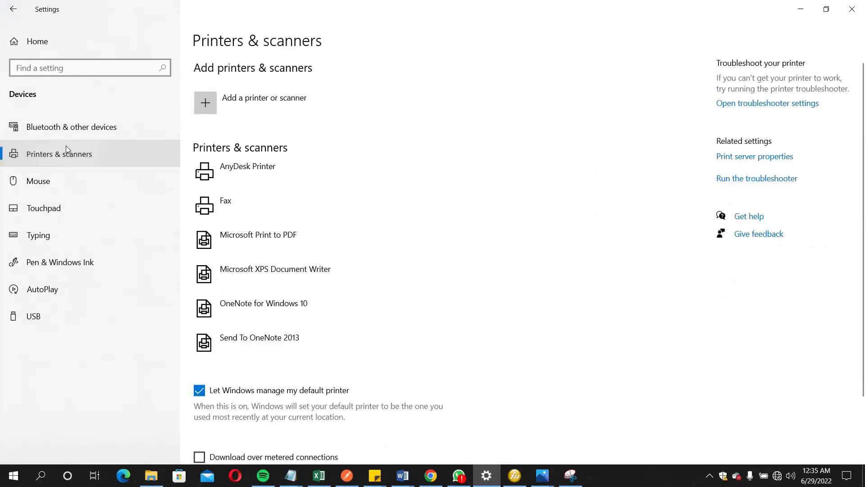
{"action": "left_click", "coordinate": [249, 109]}
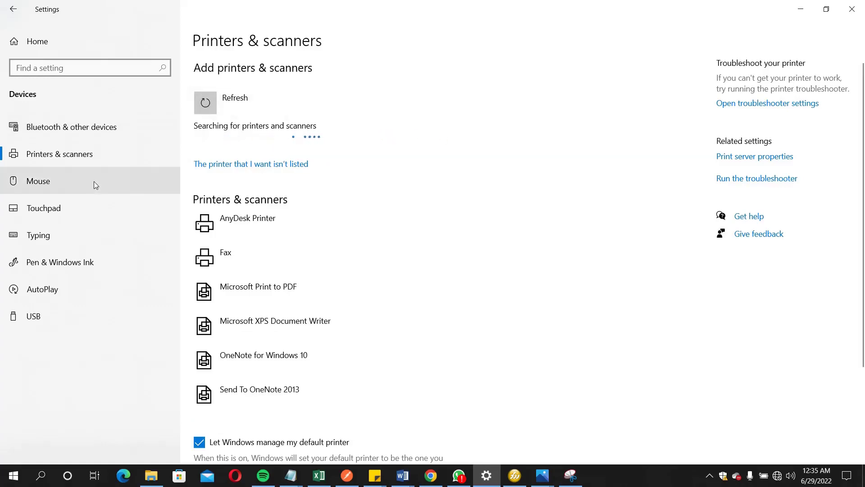
{"action": "left_click", "coordinate": [59, 156]}
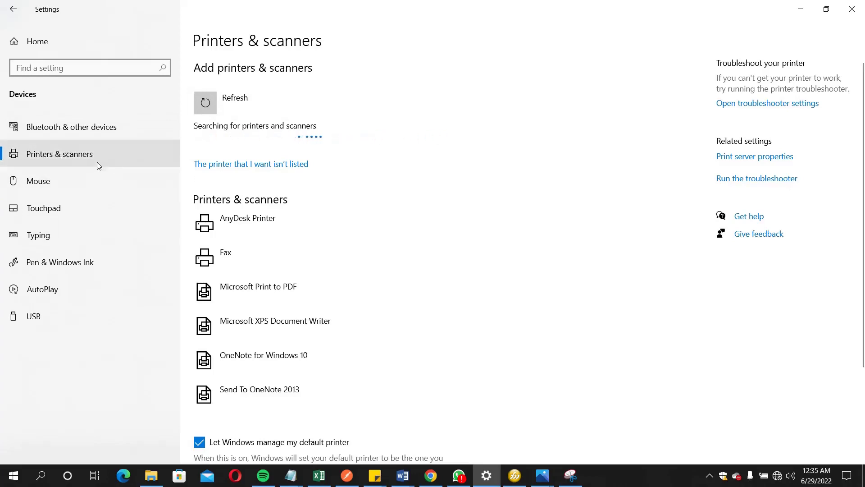